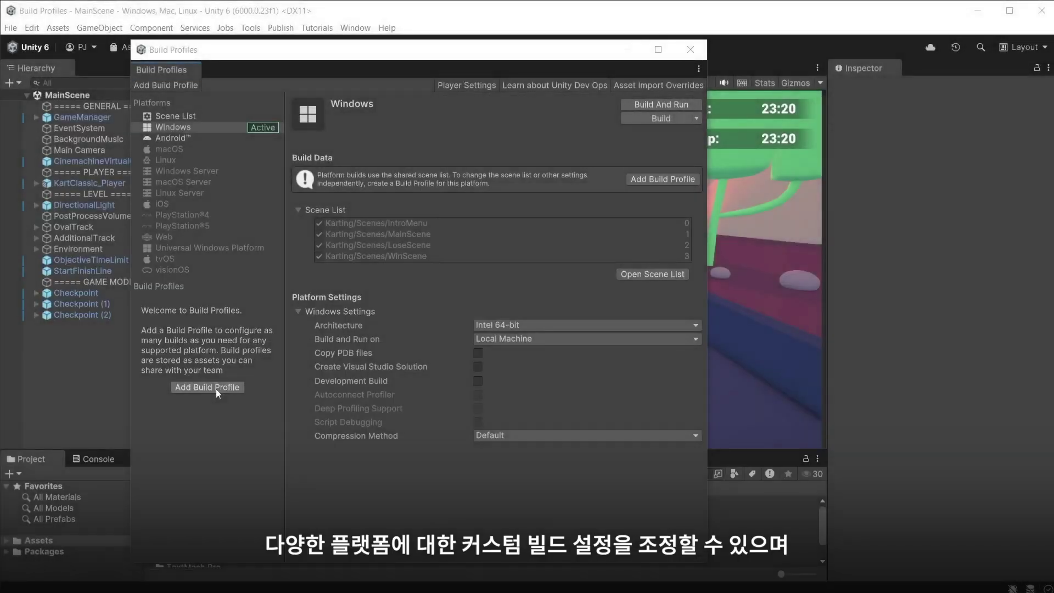
- Add a Windows build profile and switch to it as the active profile
click(216, 387)
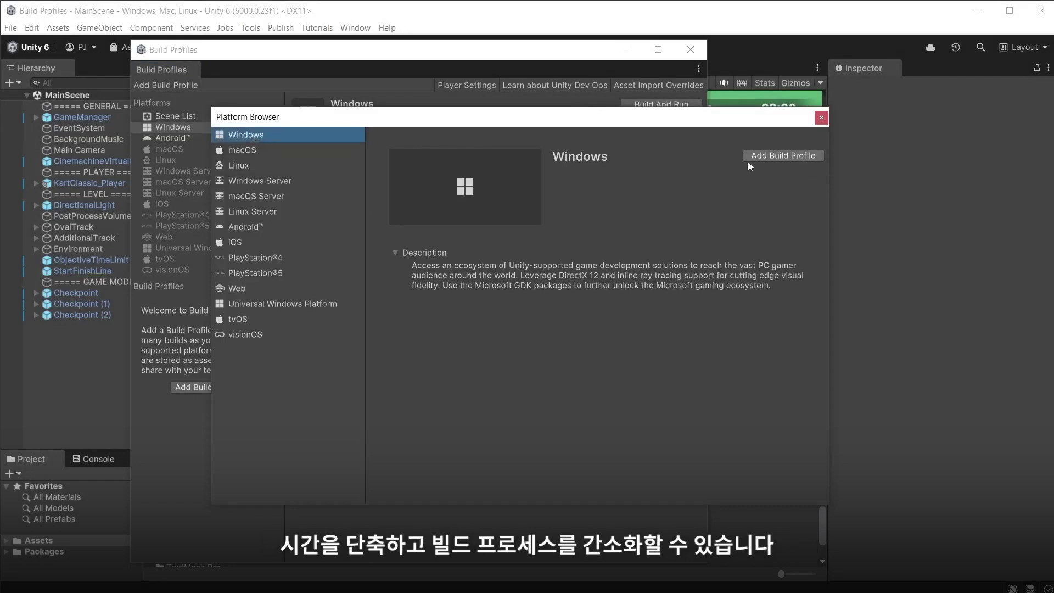
click(779, 155)
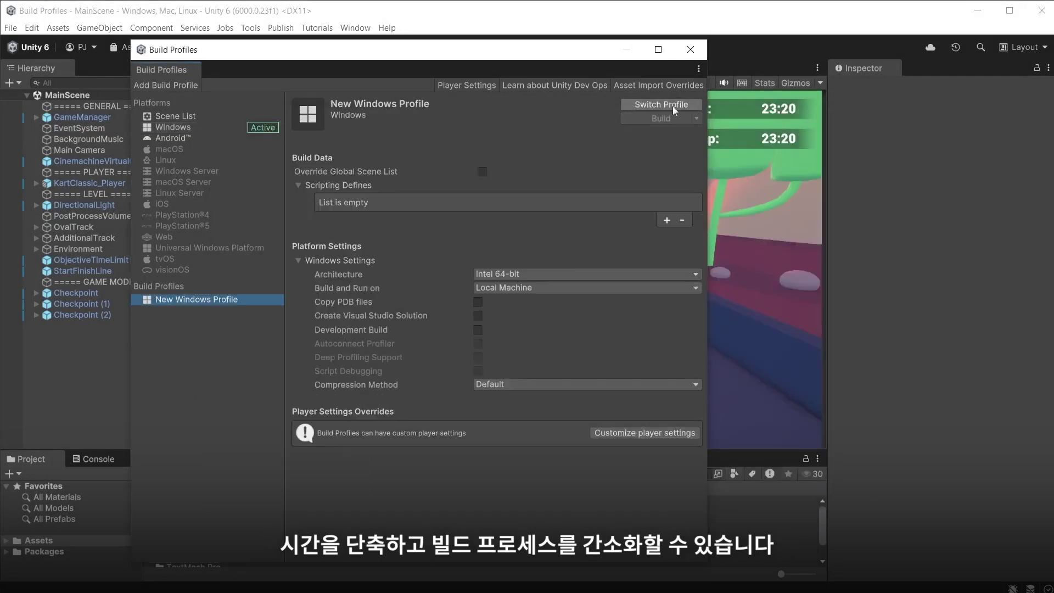
click(667, 104)
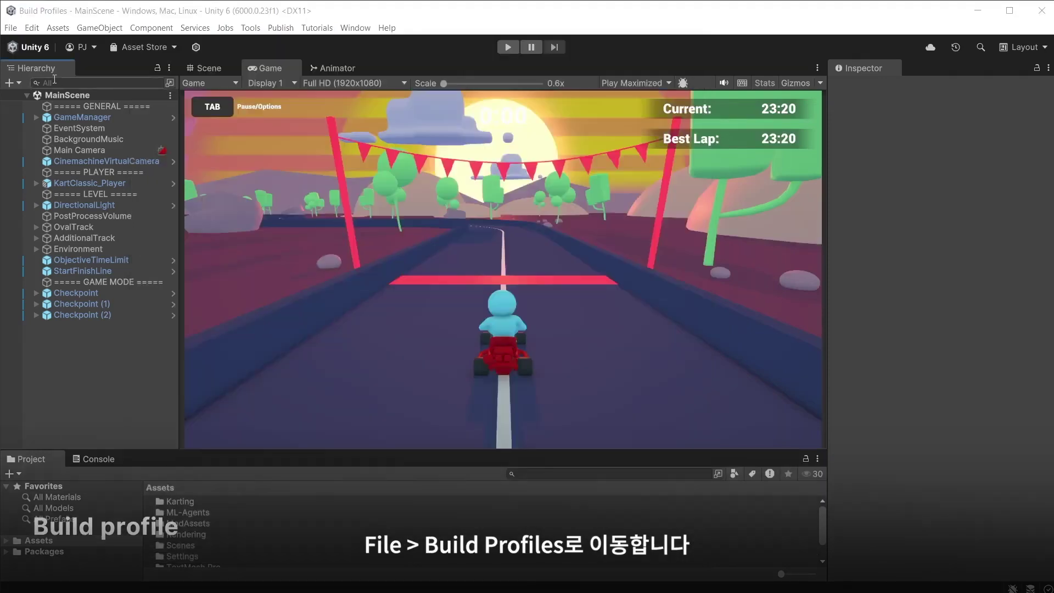
- Reopen the Build Profiles window from the File menu
click(11, 28)
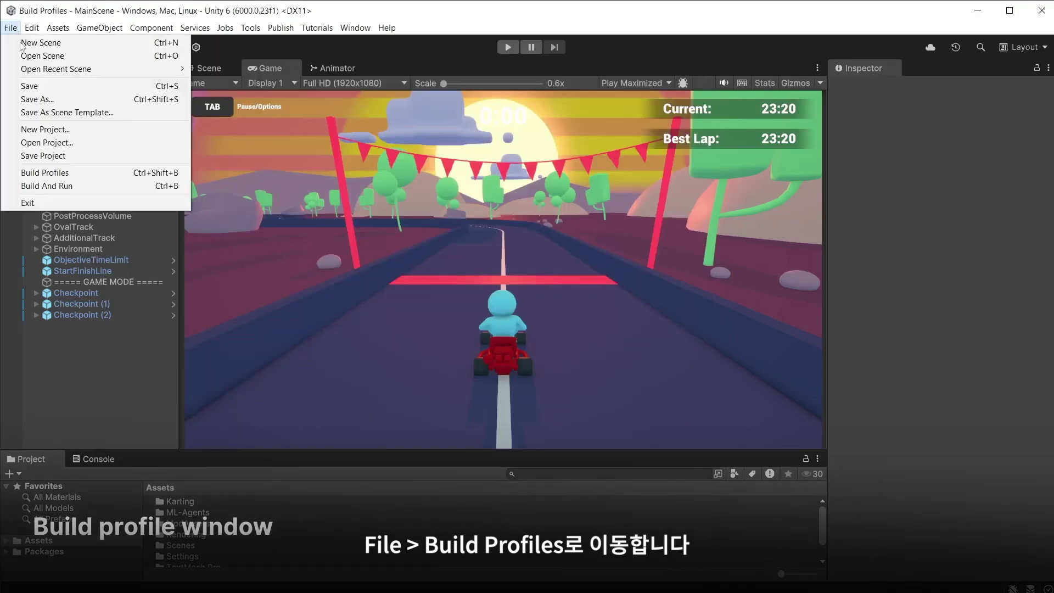
click(65, 173)
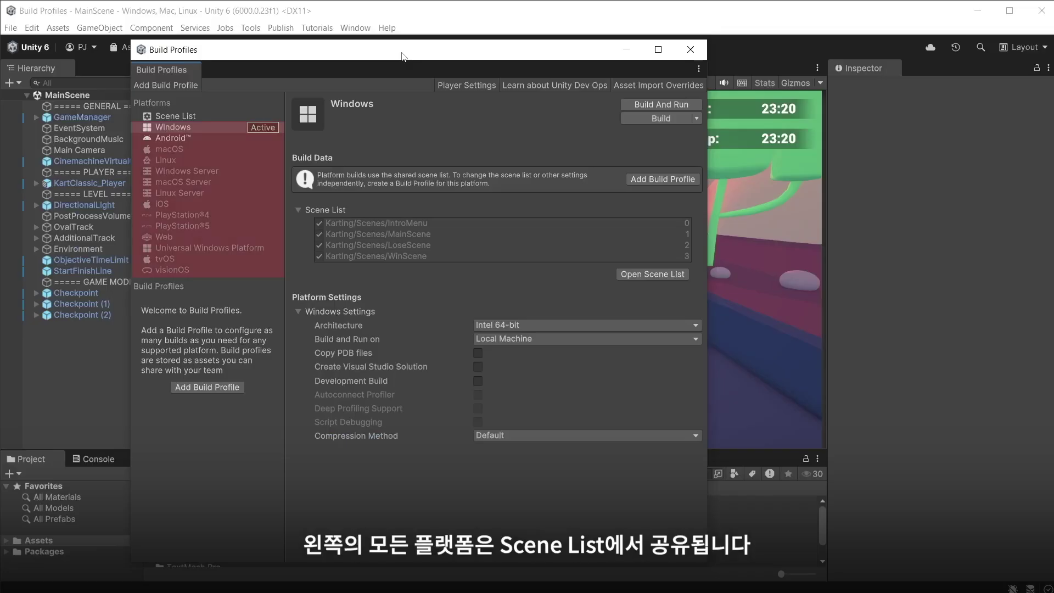
click(176, 117)
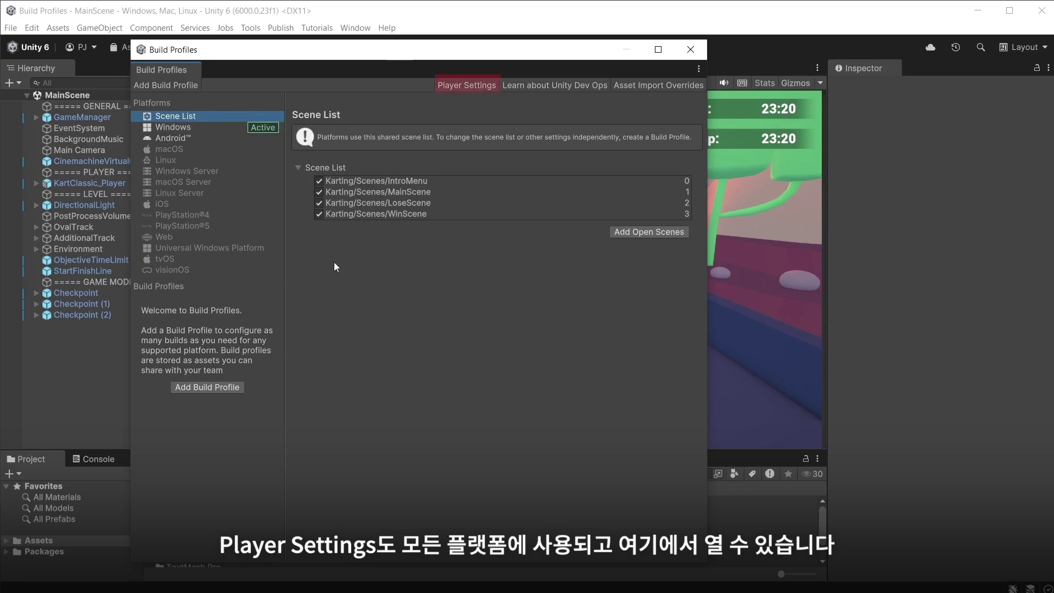
click(173, 127)
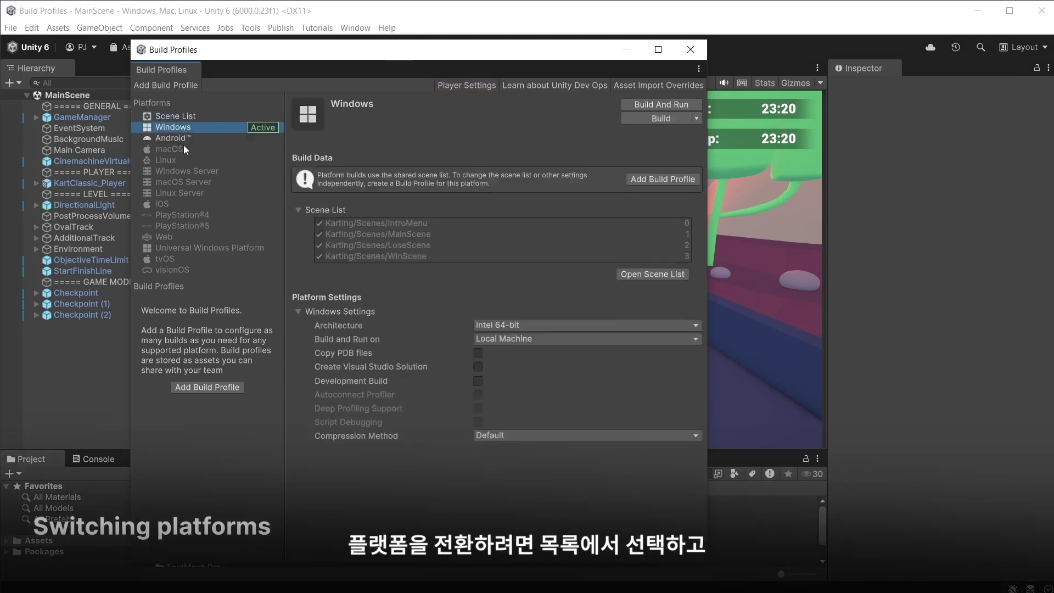
- View the Android platform page, then the macOS page reporting no macOS module loaded
click(180, 140)
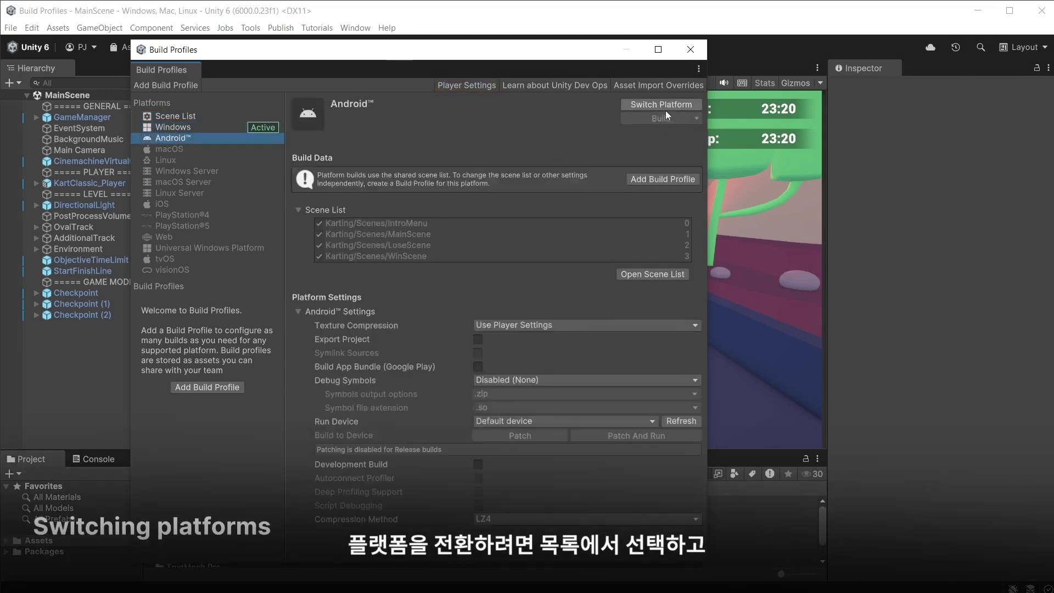
click(166, 150)
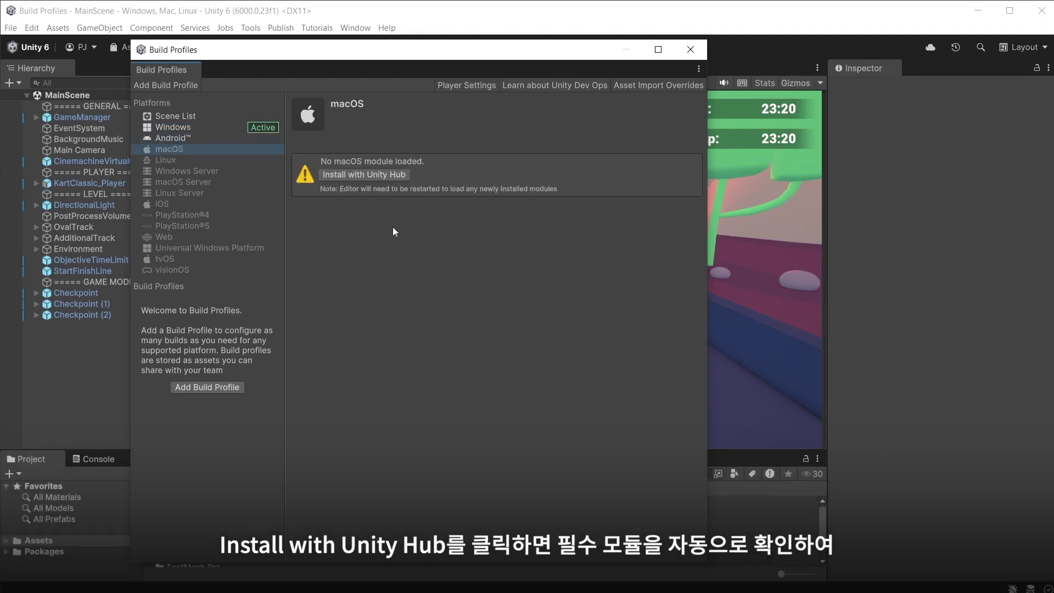
- Request the missing macOS module via Unity Hub and scroll to Mac Build Support (Mono)
click(392, 174)
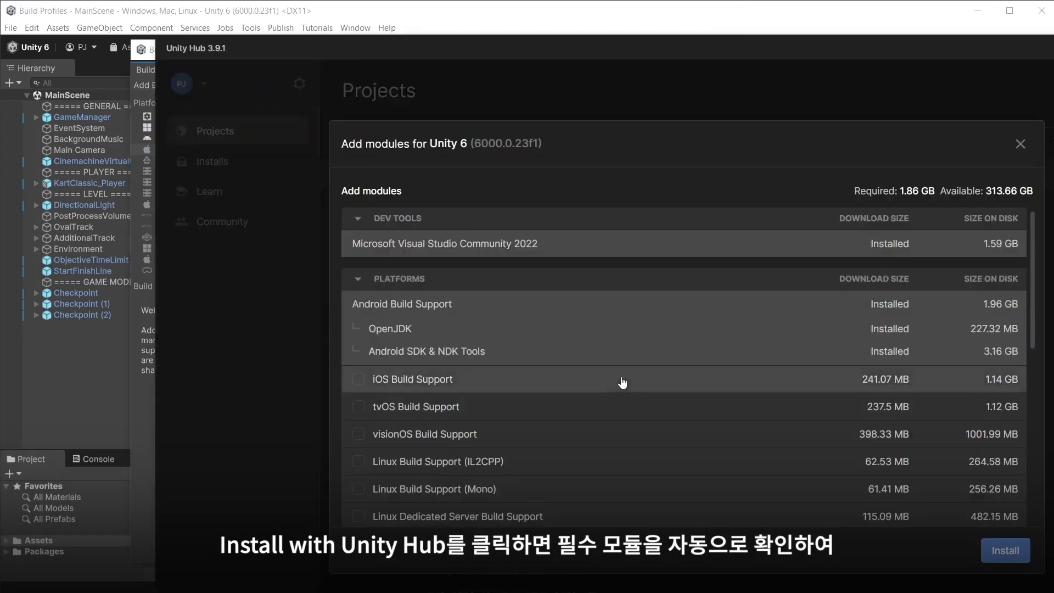
scroll(621, 381, down, 4)
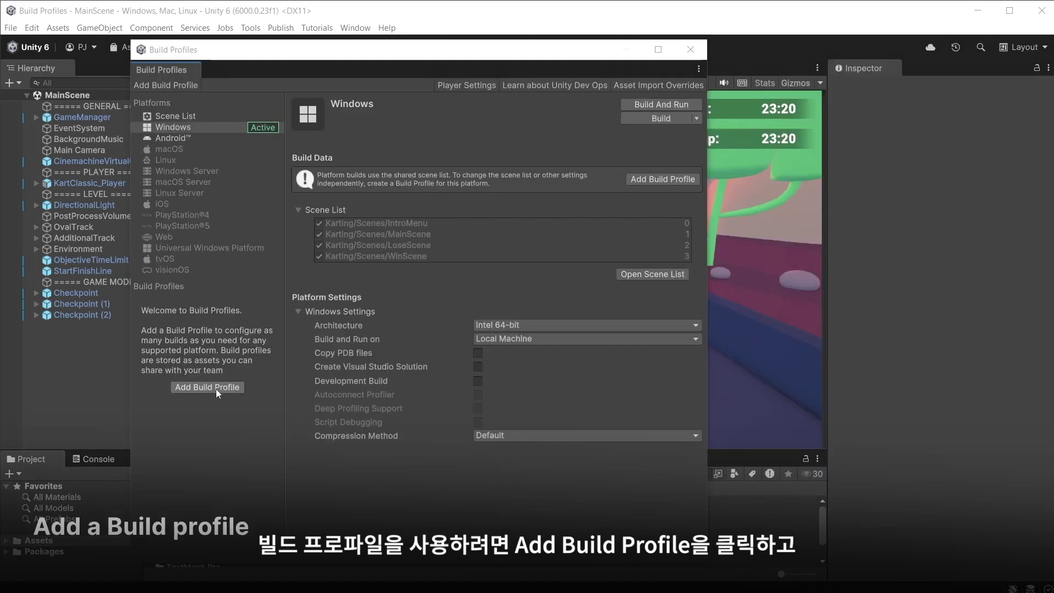
- Create the 'New Windows Profile' build profile and make it the active profile
click(216, 389)
click(254, 136)
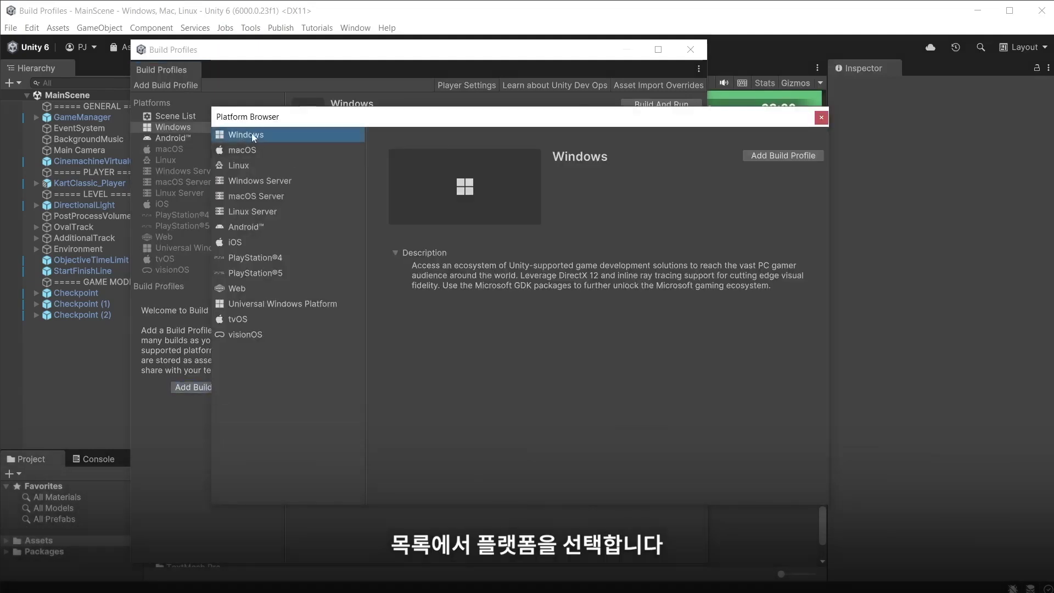
click(779, 156)
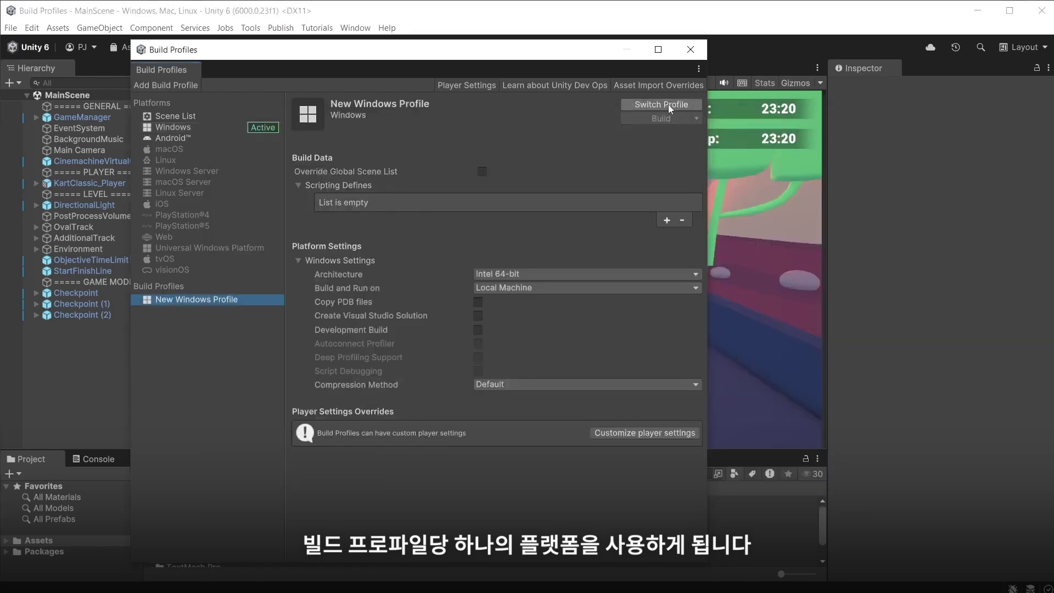
click(668, 104)
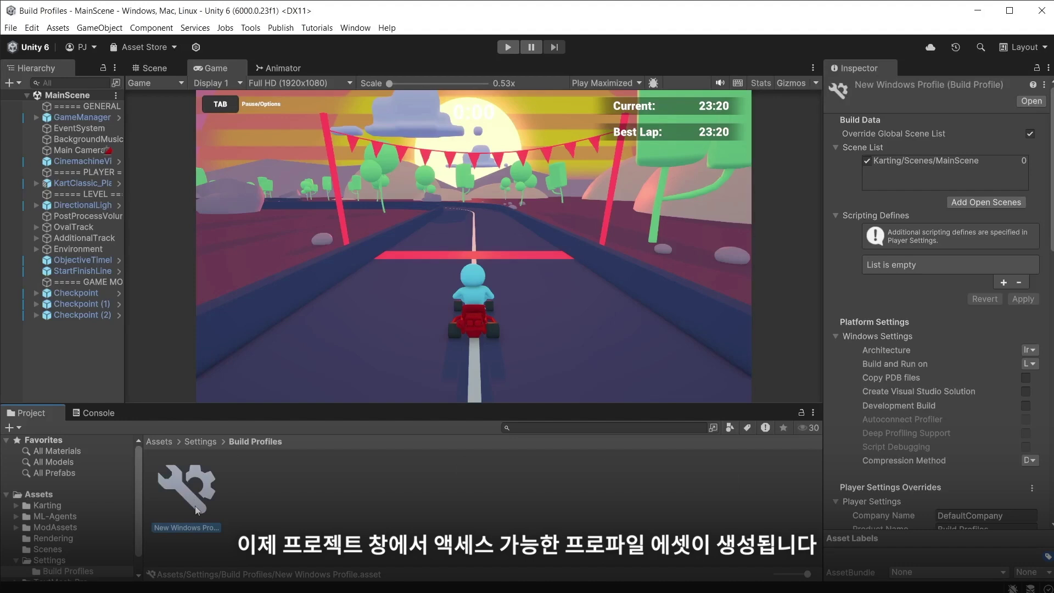
right_click(165, 305)
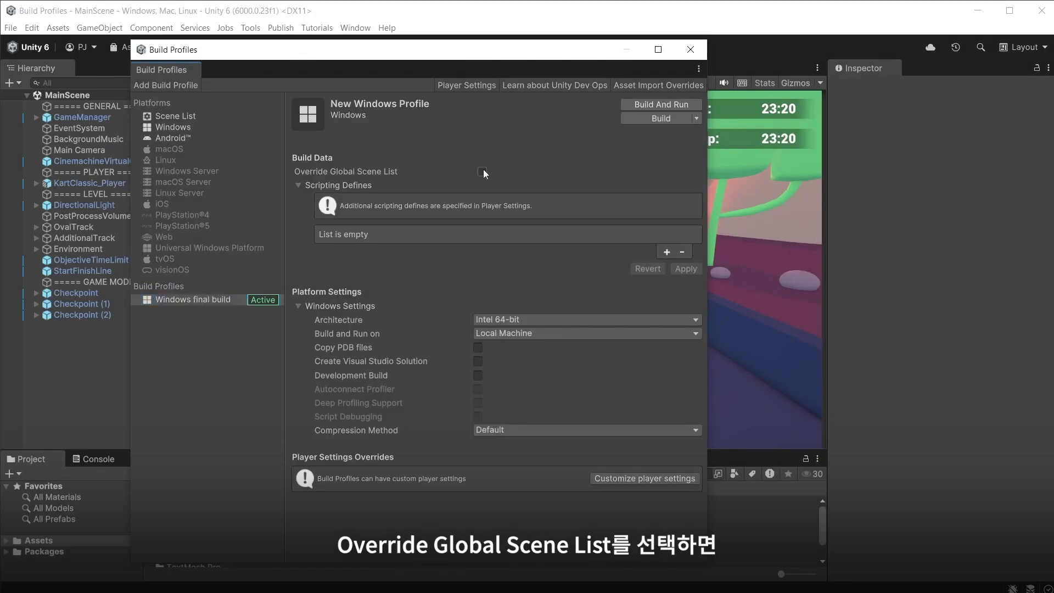
- Override the global scene list with IntroMenu, MainScene and WinScene for this profile
click(482, 172)
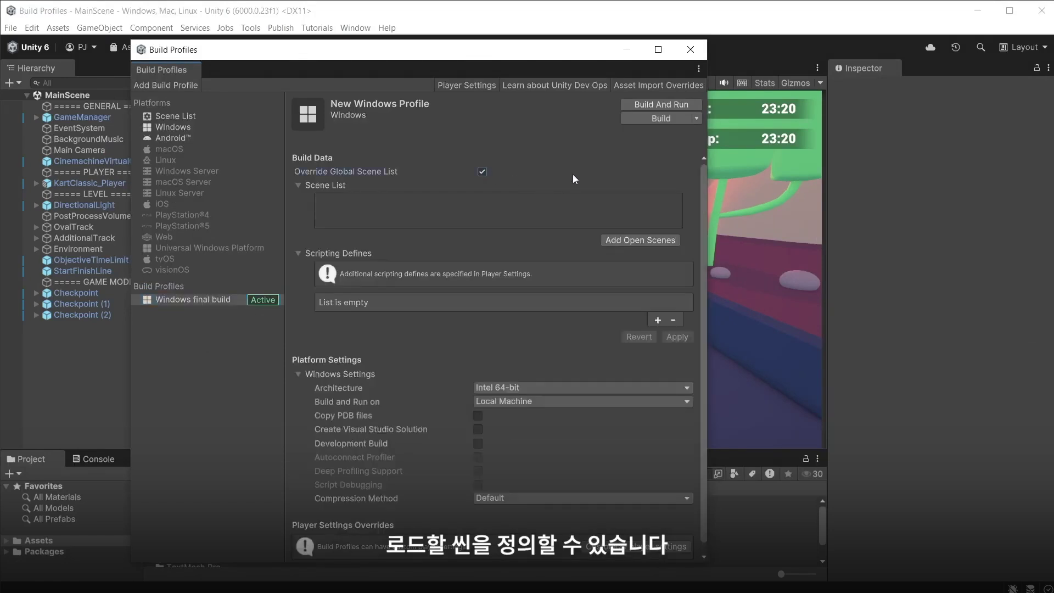
click(644, 243)
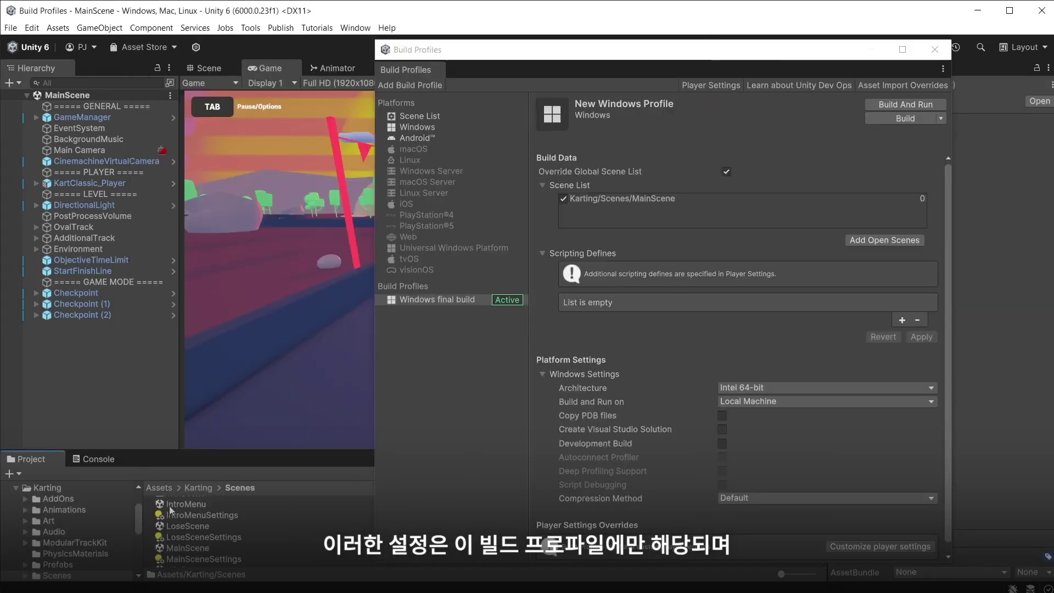
drag(169, 506, 649, 196)
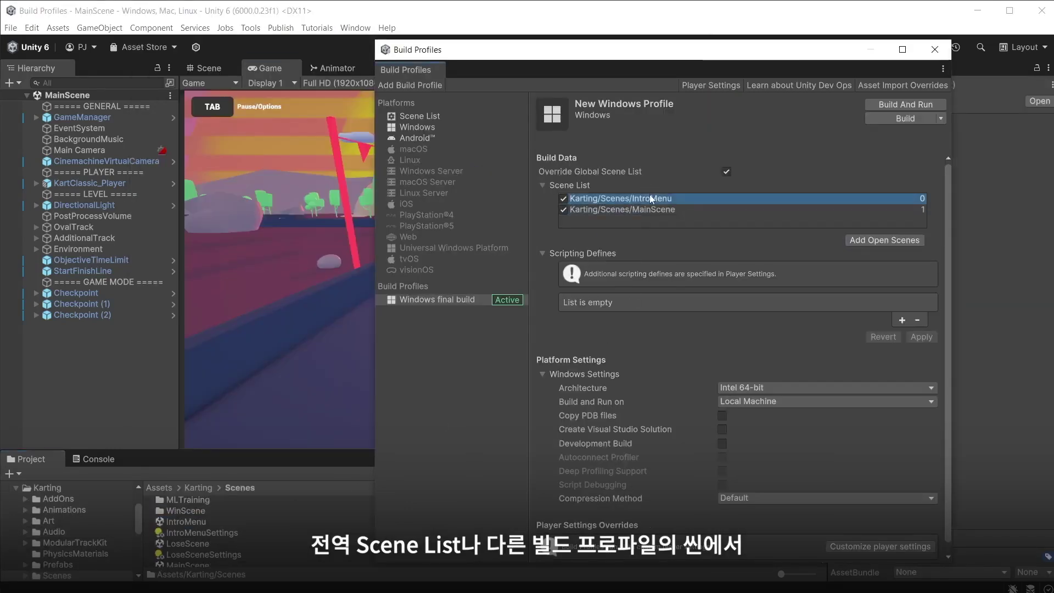
scroll(228, 552, down, 2)
drag(228, 552, 637, 218)
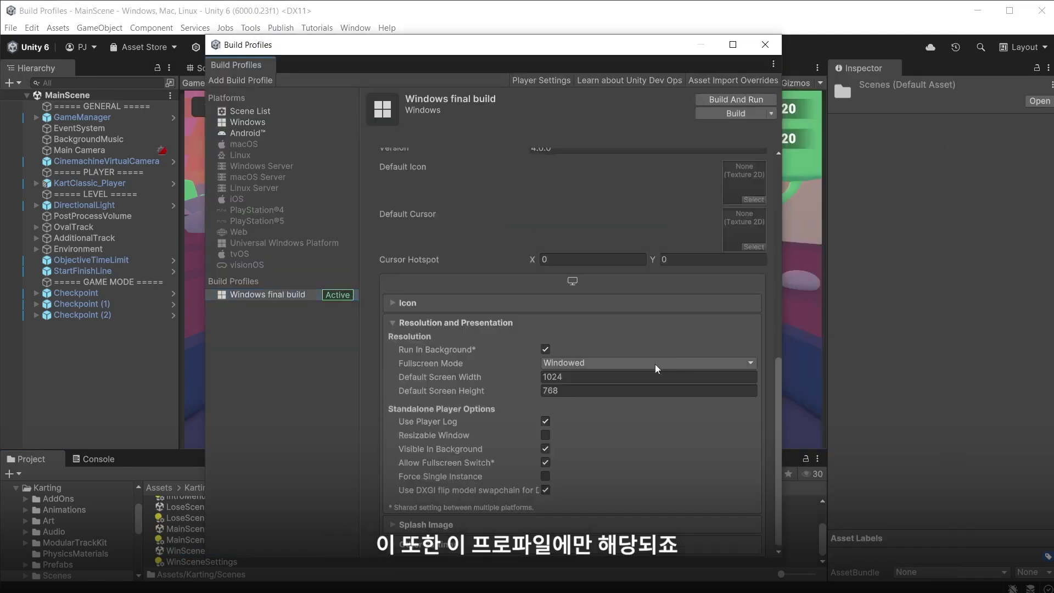
click(654, 363)
- Change Fullscreen Mode from Windowed to Fullscreen Window
click(653, 378)
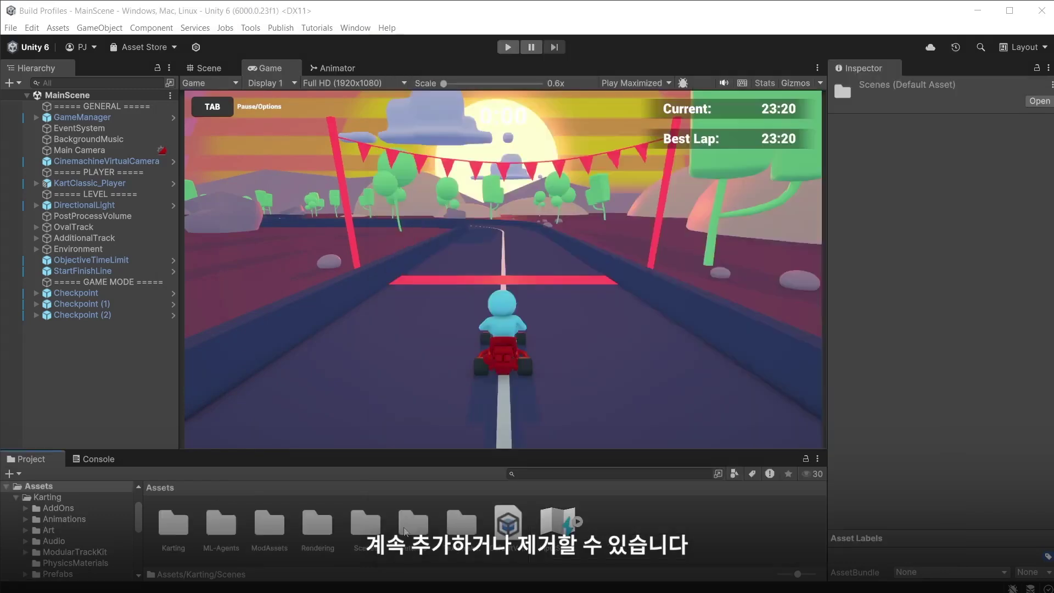
- Open Assets/Settings/Build Profiles and select the Windows final build profile asset
double_click(413, 522)
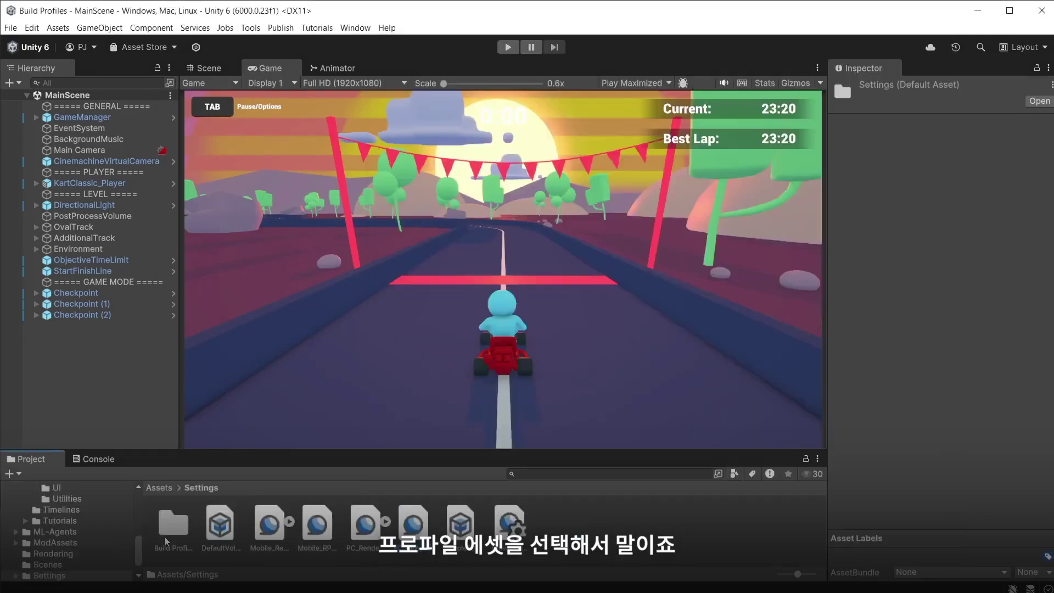
double_click(163, 536)
click(177, 522)
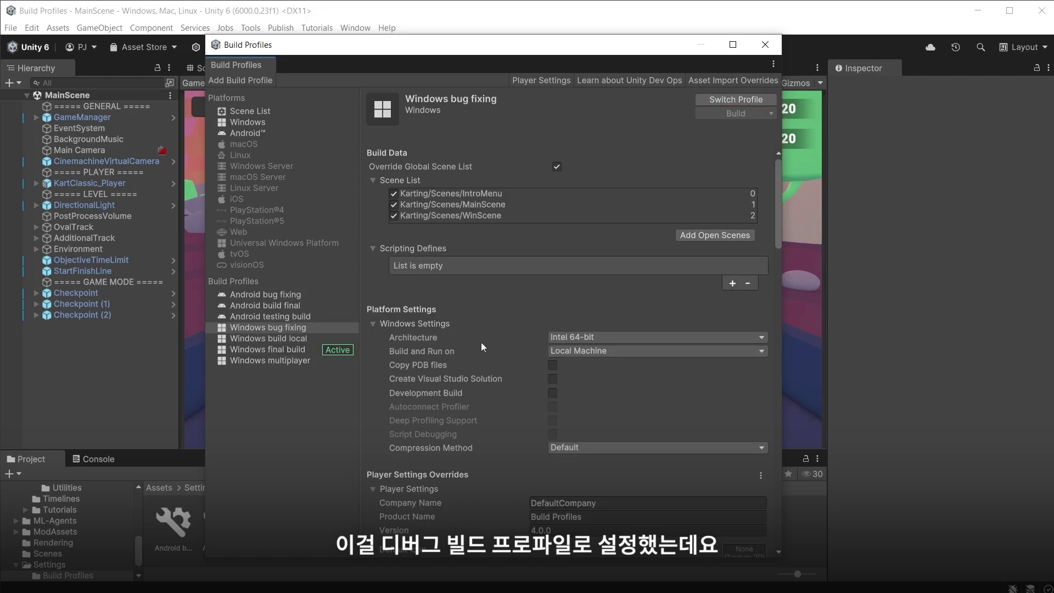
- Delete WinScene and IntroMenu from the scene list, leaving only MainScene
click(483, 215)
key(Delete)
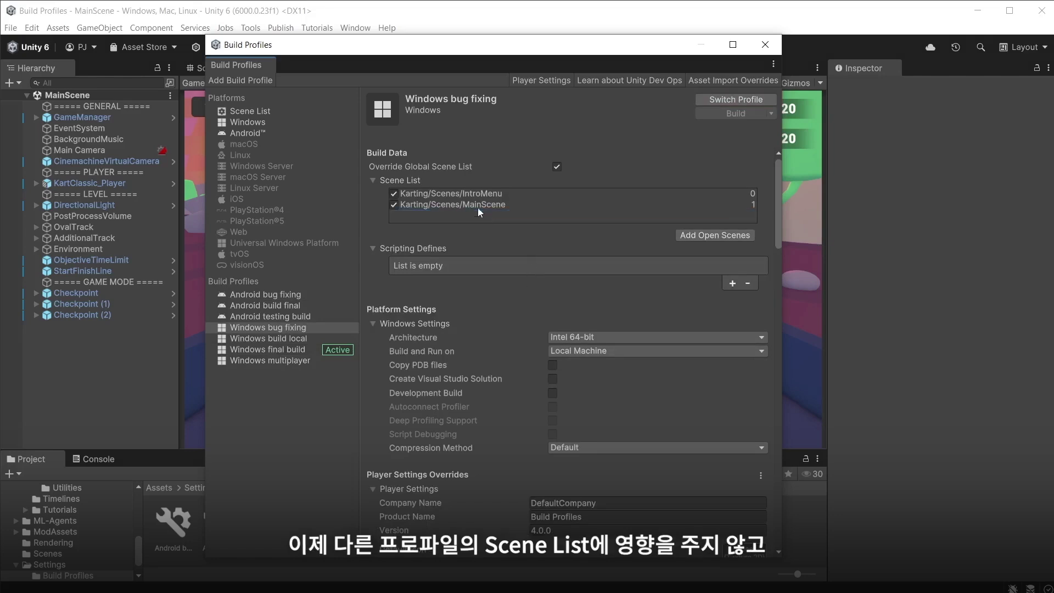
click(472, 194)
key(Delete)
click(472, 195)
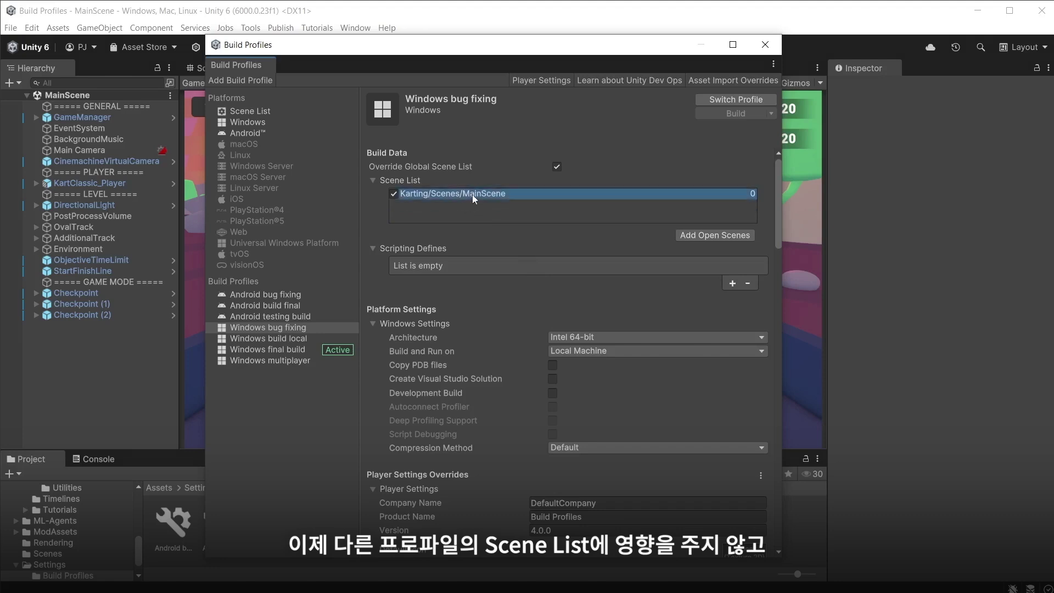
- Enable Development Build, Deep Profiling Support and Script Debugging, then make Windows bug fixing active
scroll(553, 351, down, 2)
click(552, 353)
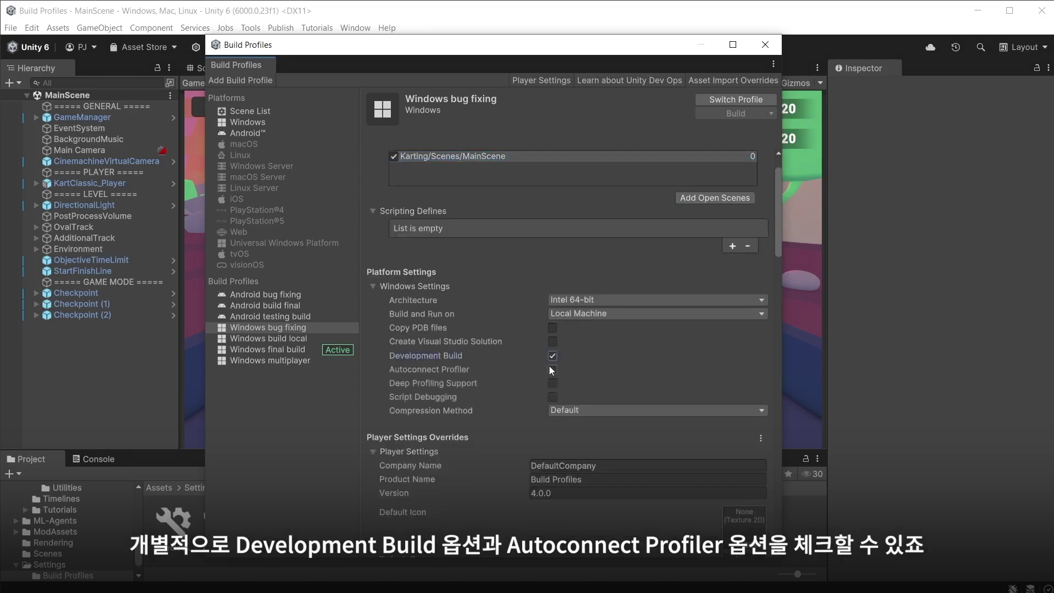
click(553, 383)
click(553, 397)
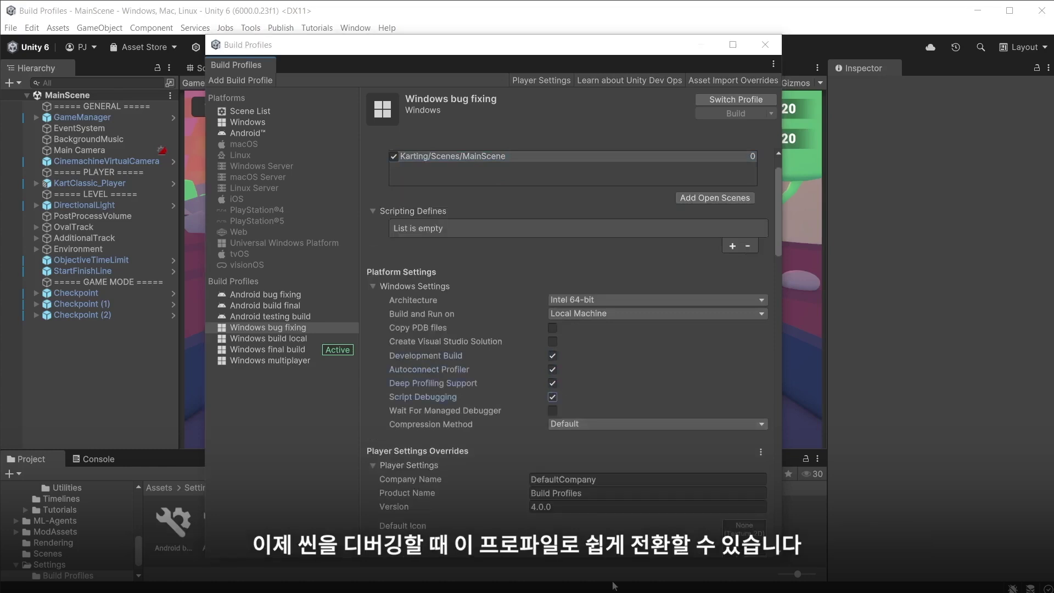
click(733, 99)
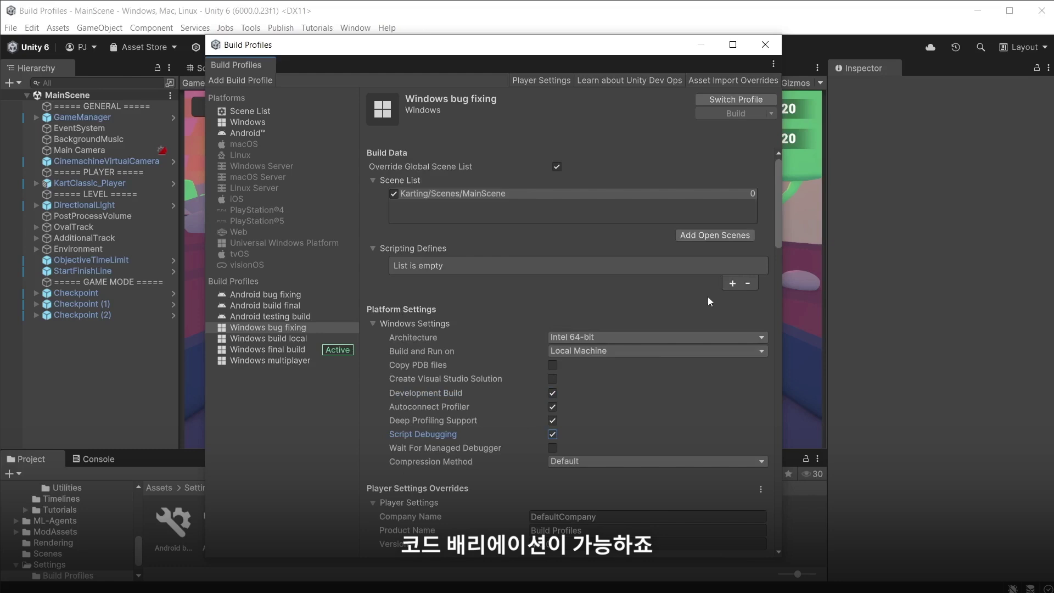
- Add two Scripting Defines entries: DEBUGCODE and CHEAT
click(732, 283)
click(488, 265)
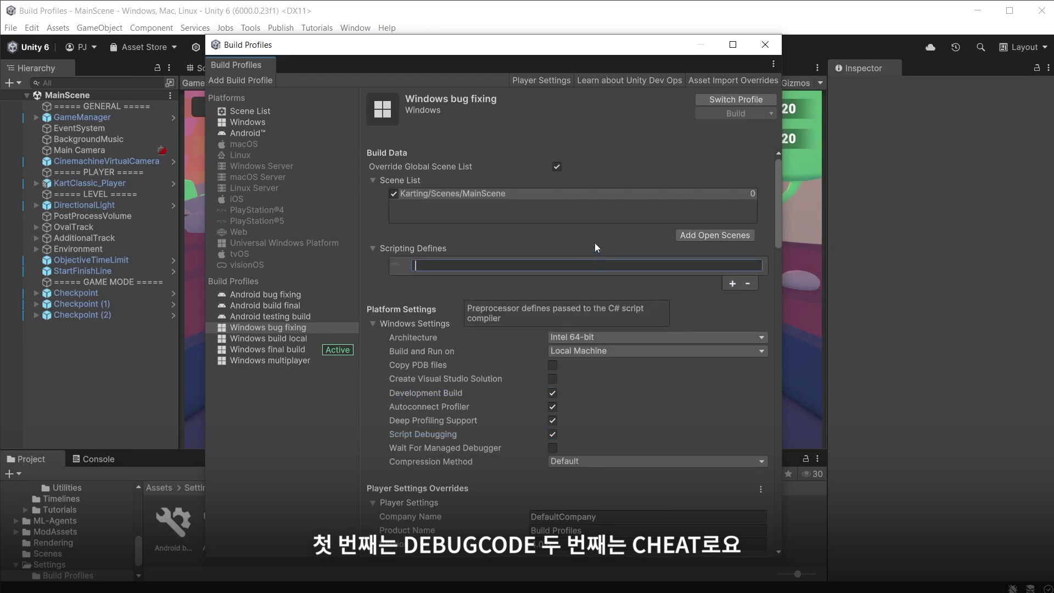
text(DEBUGCODE)
click(733, 283)
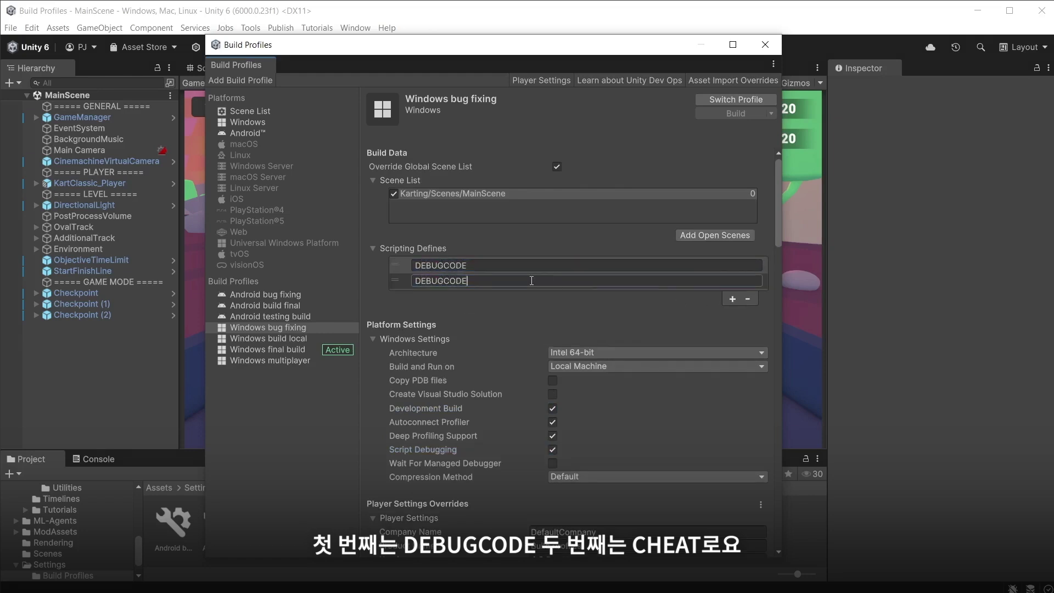
click(532, 280)
text(CHEAT)
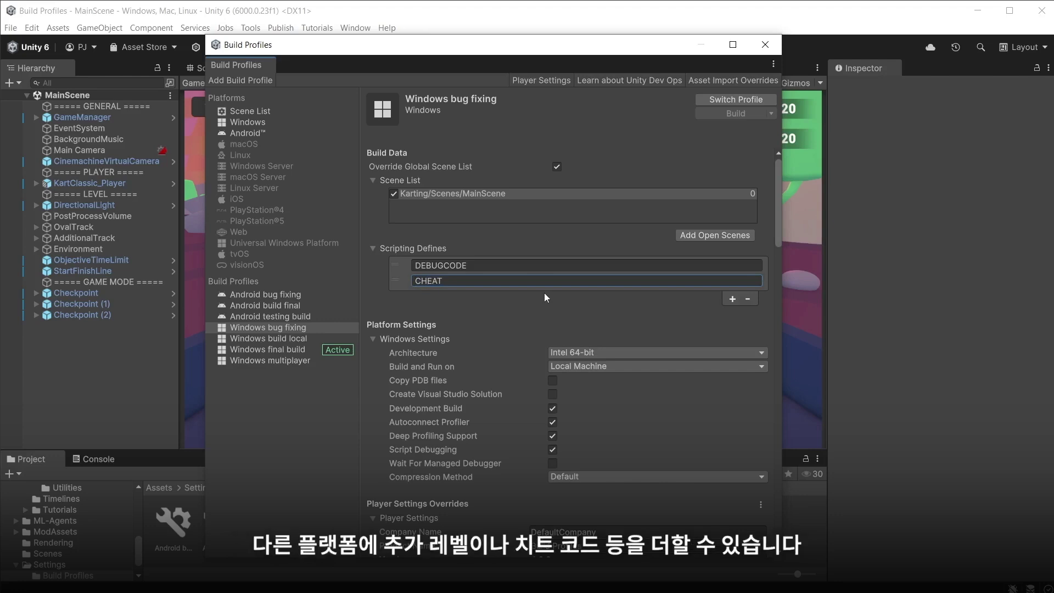
- Switch the active build profile to 'Windows bug fixing'
click(735, 99)
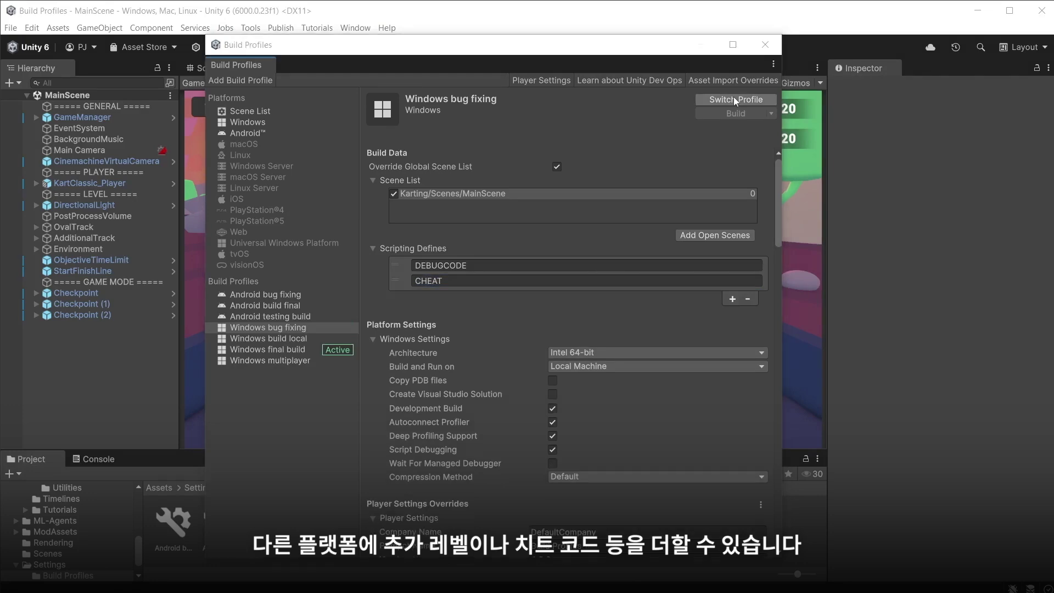